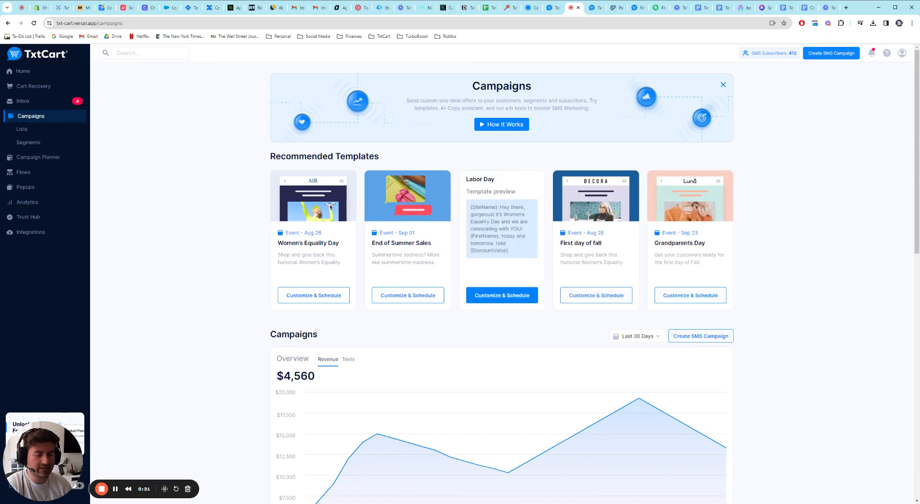
Step: Look over the recommended campaign templates, including the message preview for Women's Equality Day
scroll(236, 206, down, 1)
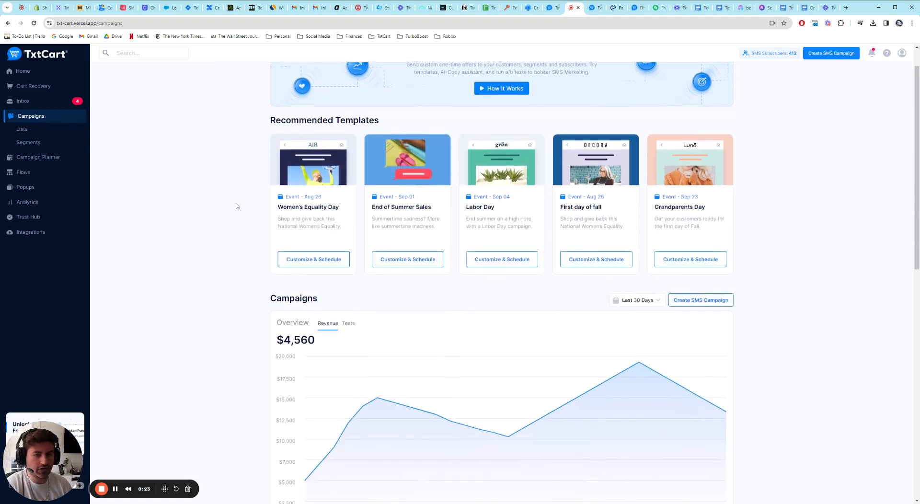
click(316, 258)
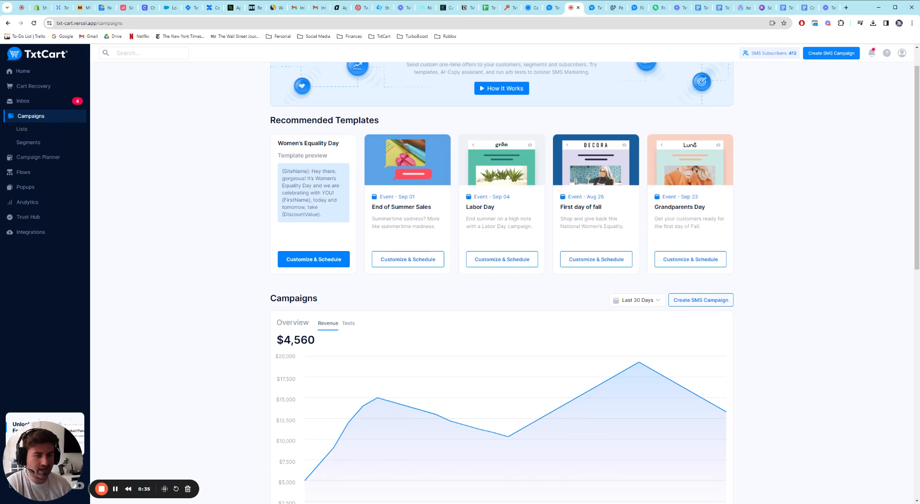
scroll(236, 215, down, 3)
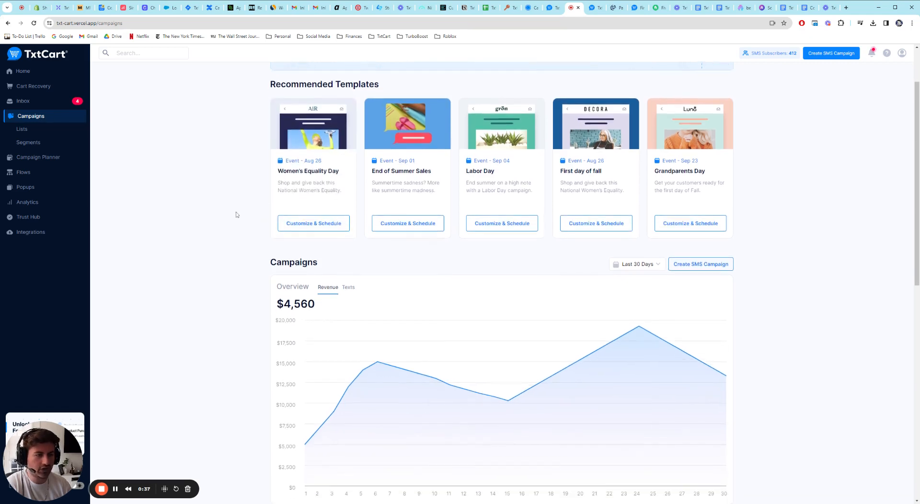
scroll(236, 215, down, 2)
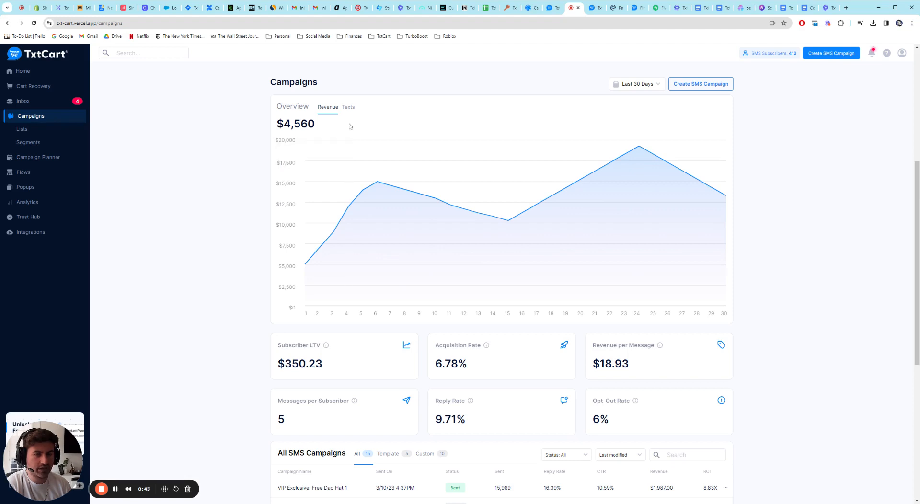
Step: Compare the Texts and Revenue charts in the campaign overview and check the available date ranges
drag(277, 106, 316, 110)
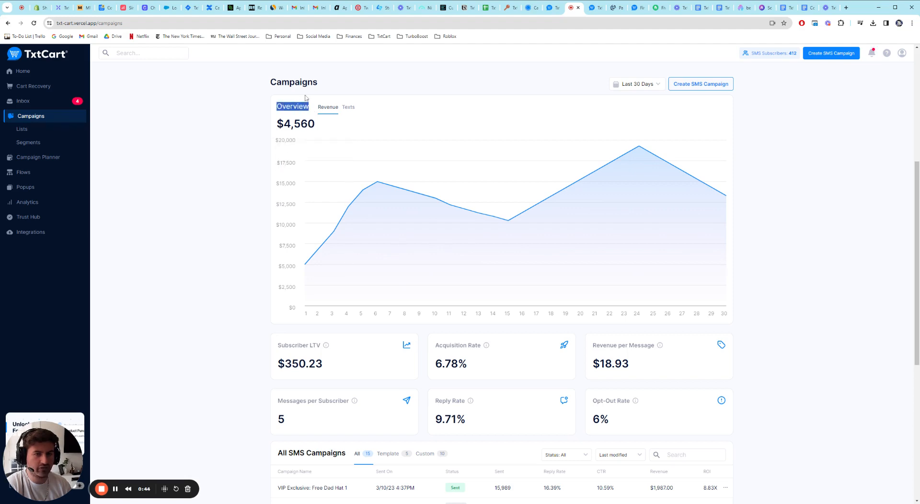
click(349, 108)
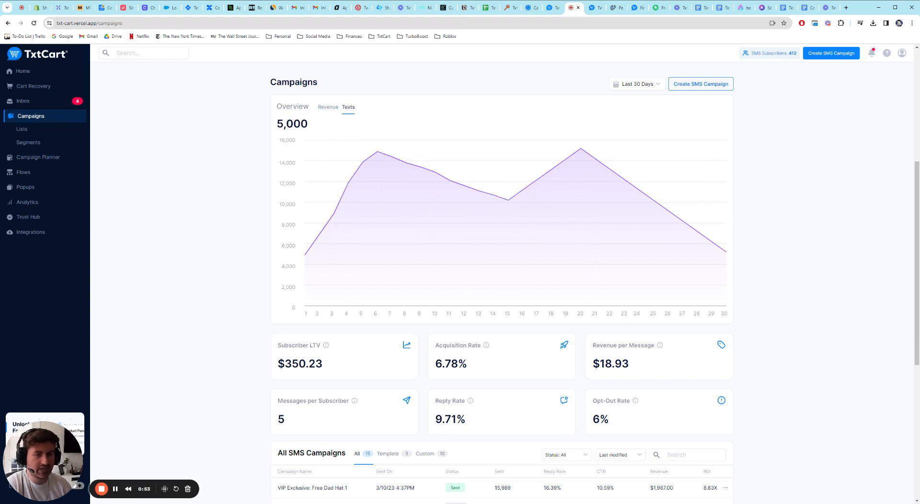
click(327, 108)
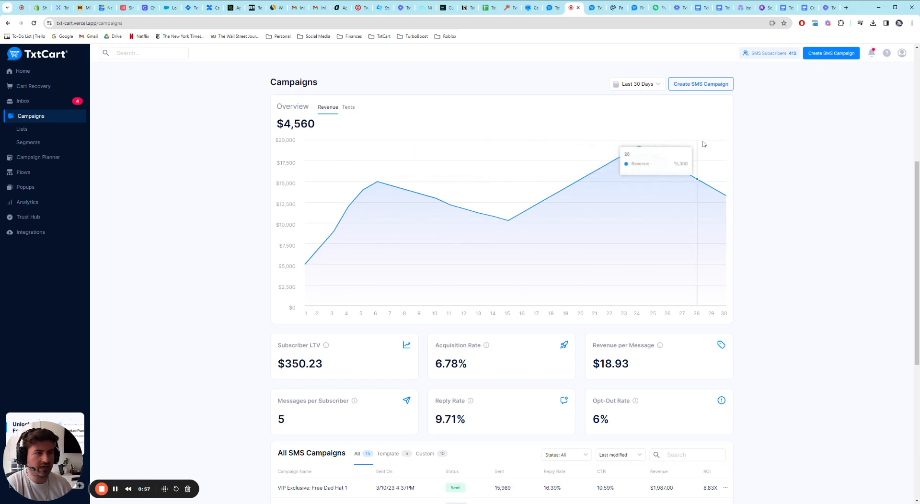
click(655, 86)
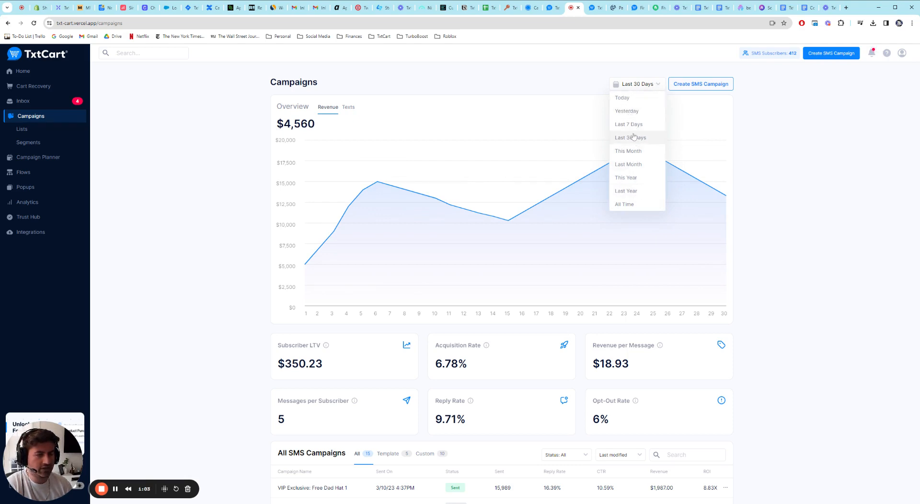
click(782, 150)
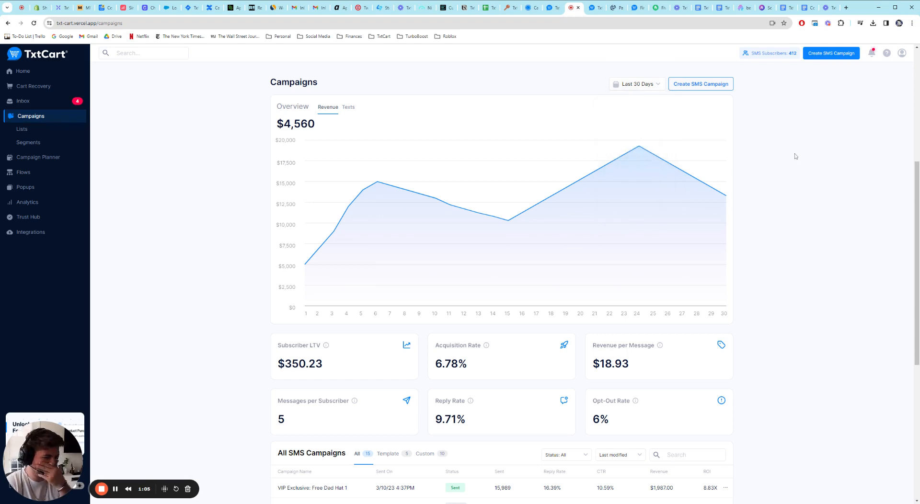
Step: Read the explanations of the campaign metrics, including Revenue per Message, Subscriber LTV, Messages per Subscriber and Reply Rate
scroll(717, 176, down, 3)
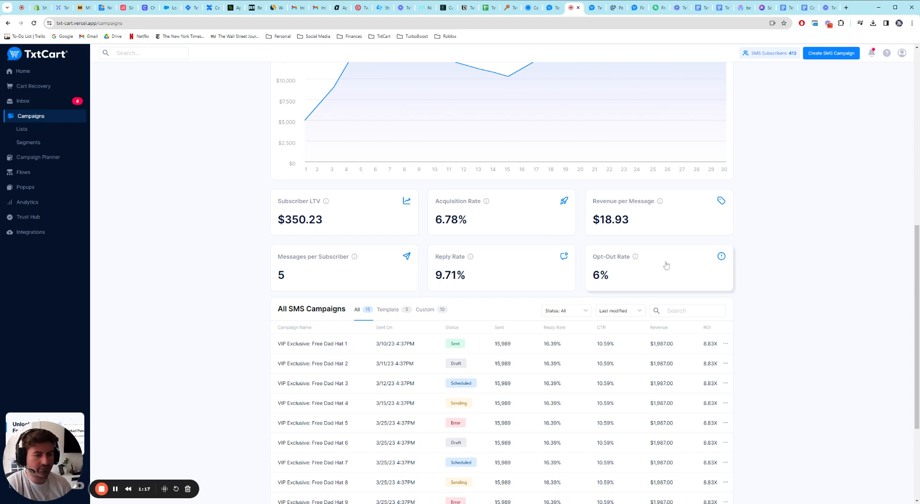
mouse_move(638, 261)
mouse_move(661, 206)
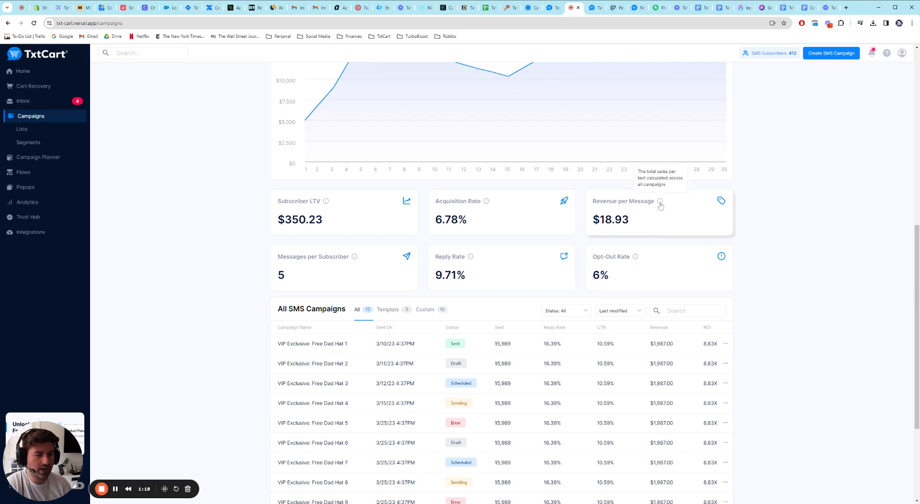
mouse_move(487, 203)
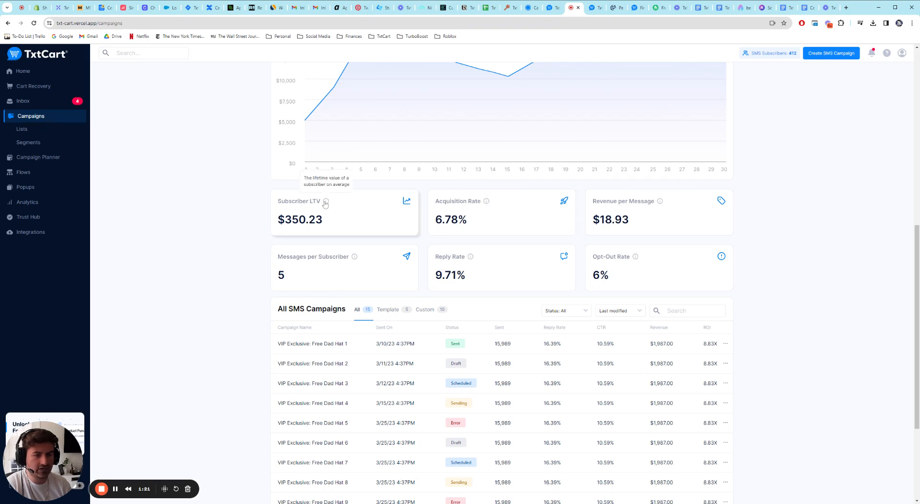
mouse_move(355, 261)
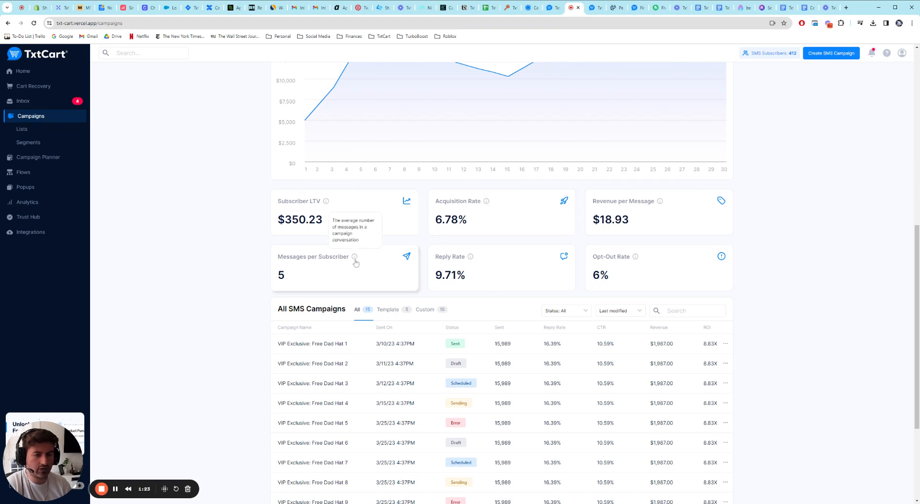
mouse_move(470, 259)
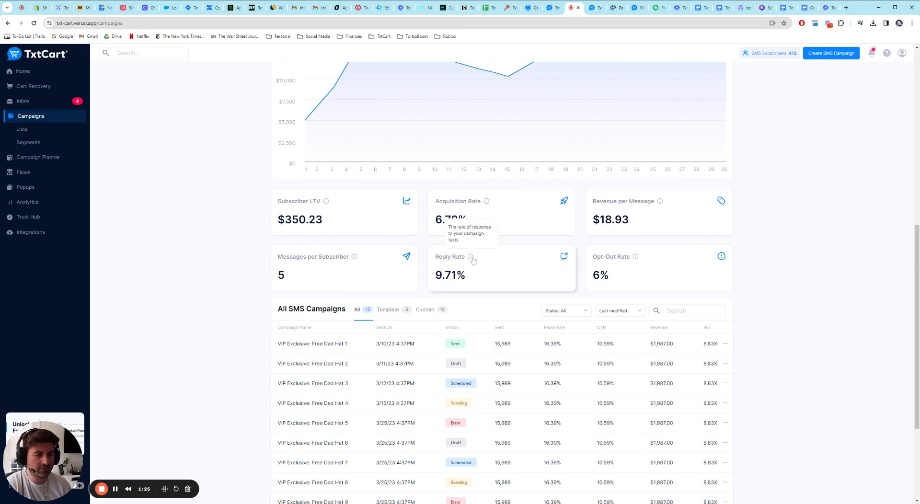
scroll(750, 245, down, 2)
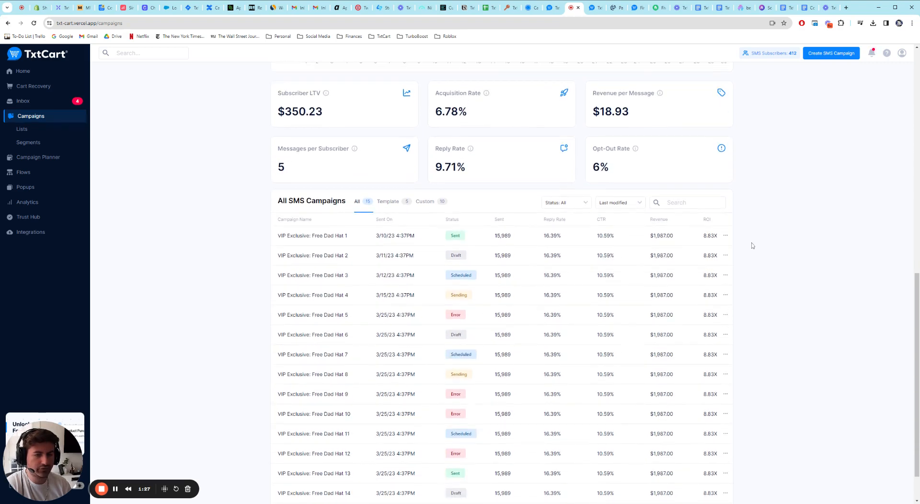
Step: Examine the VIP Exclusive: Free Dad Hat 1 entry in the campaign list, covering its send date, sent count, reply rate, revenue and actions
scroll(752, 245, down, 1)
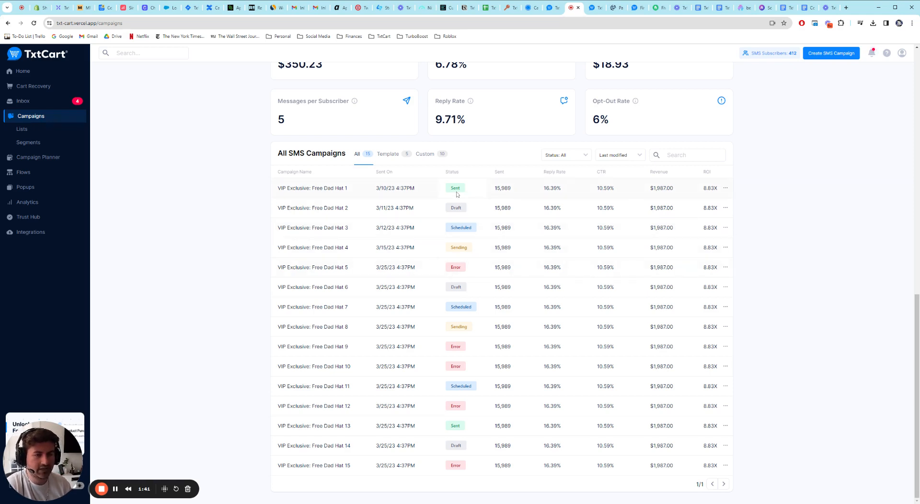
drag(279, 188, 422, 189)
click(356, 189)
click(422, 189)
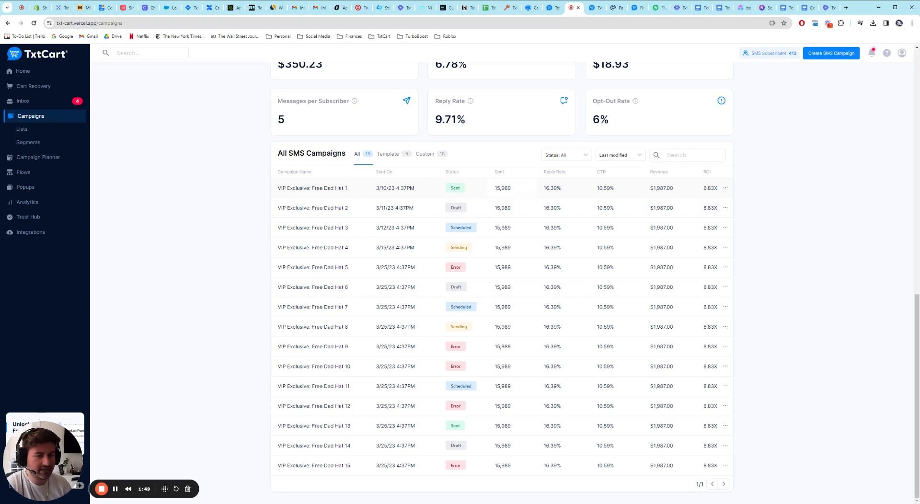
drag(517, 189, 495, 189)
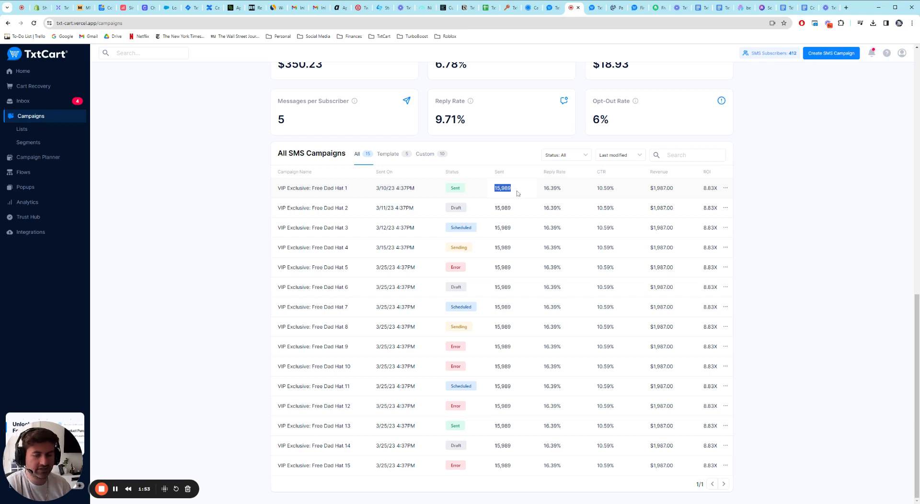
click(521, 190)
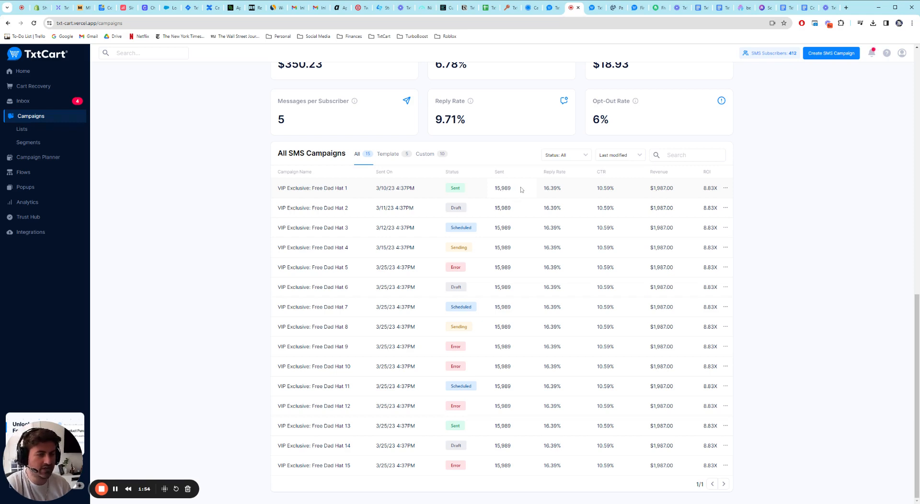
drag(571, 191, 545, 192)
click(572, 193)
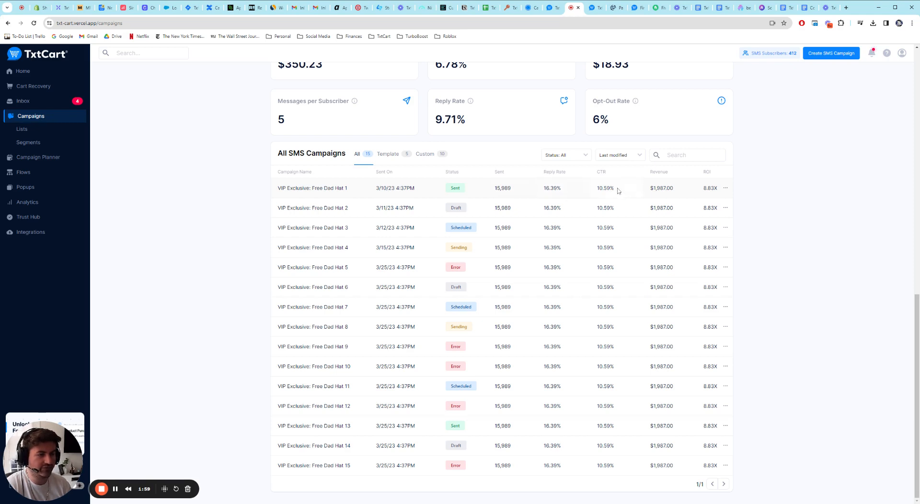
drag(649, 191, 683, 191)
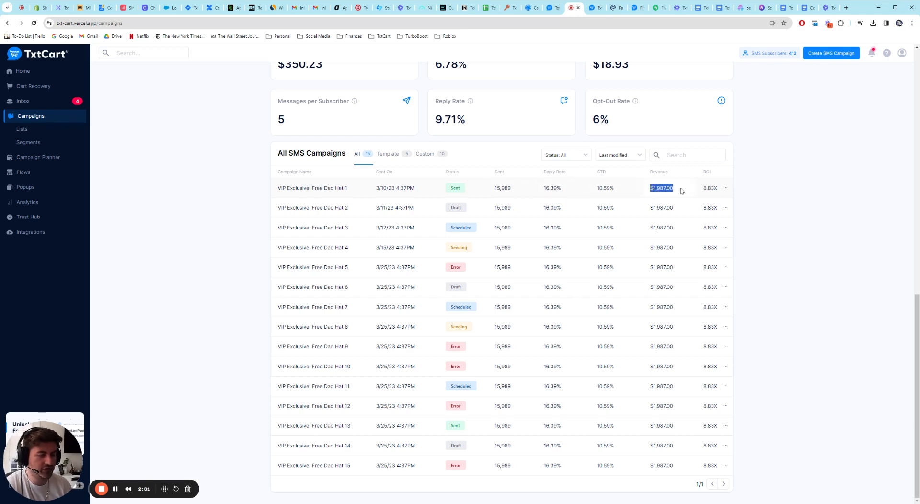
click(769, 188)
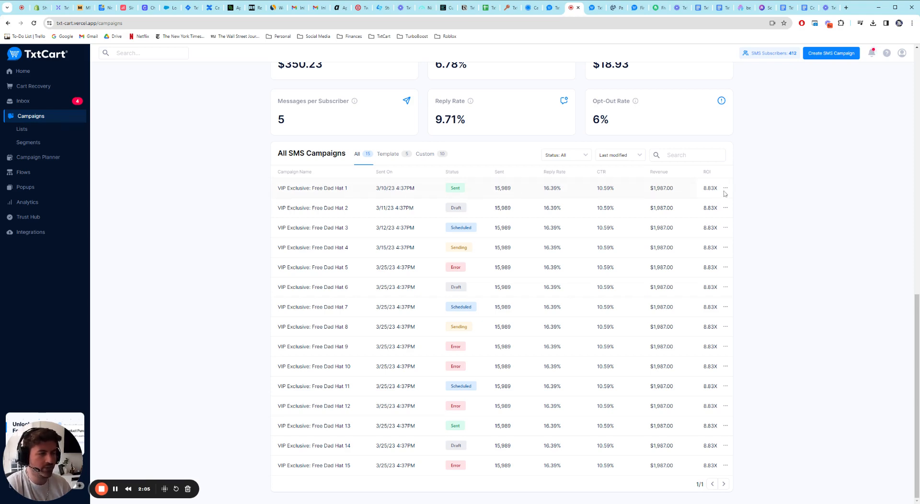
click(726, 189)
click(727, 189)
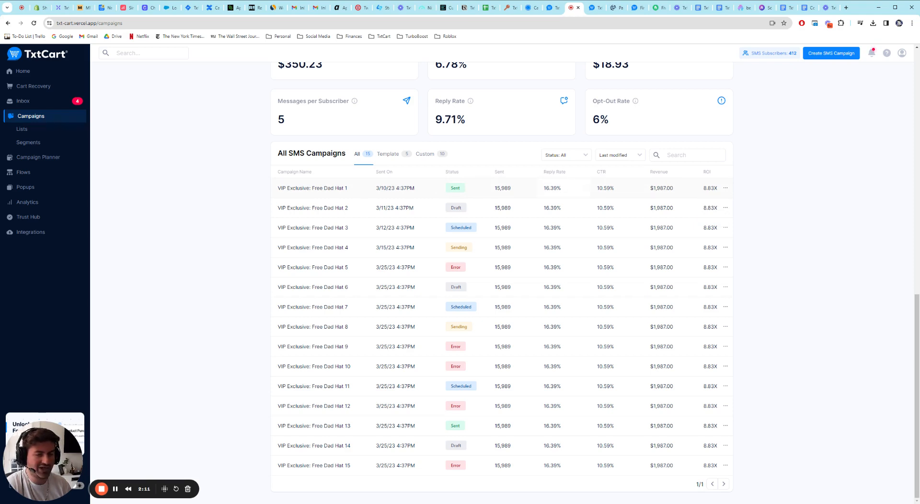
Step: Check the status filter and sorting choices for the list of all SMS campaigns
click(590, 157)
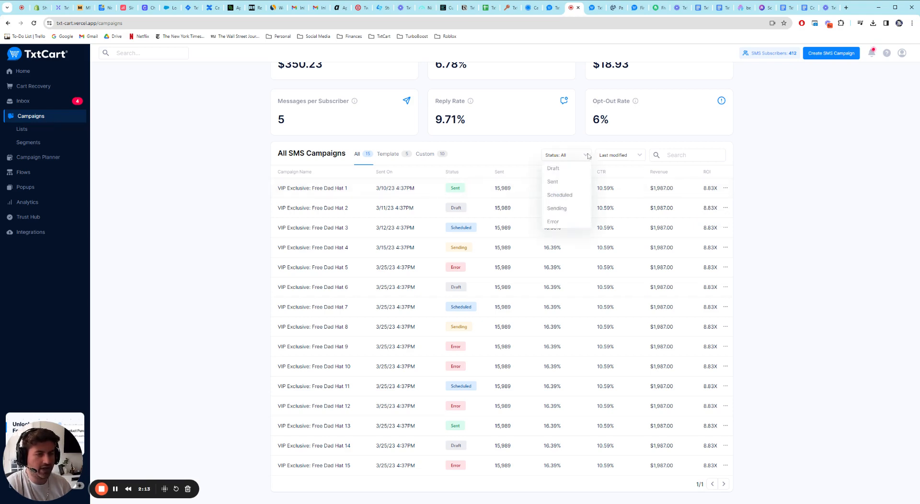
click(591, 156)
click(635, 157)
click(637, 155)
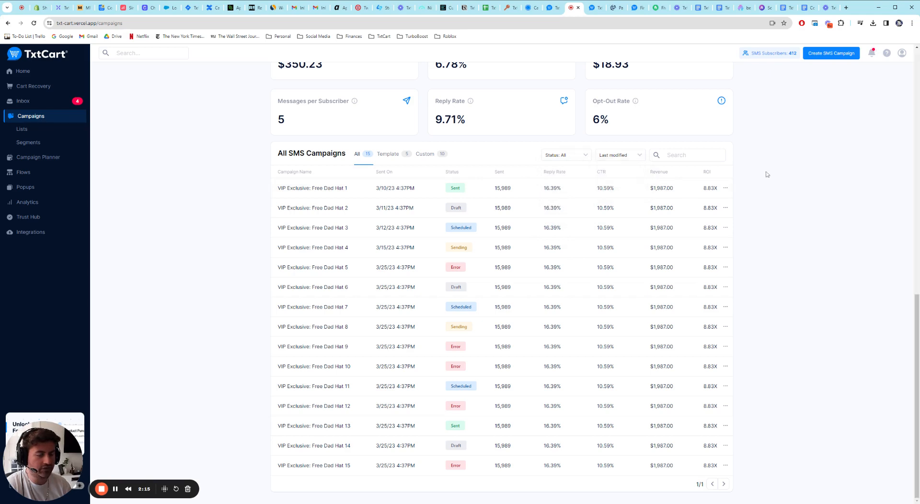
Step: View the Template campaigns and the Custom campaigns, and return to the list of all SMS campaigns
click(389, 155)
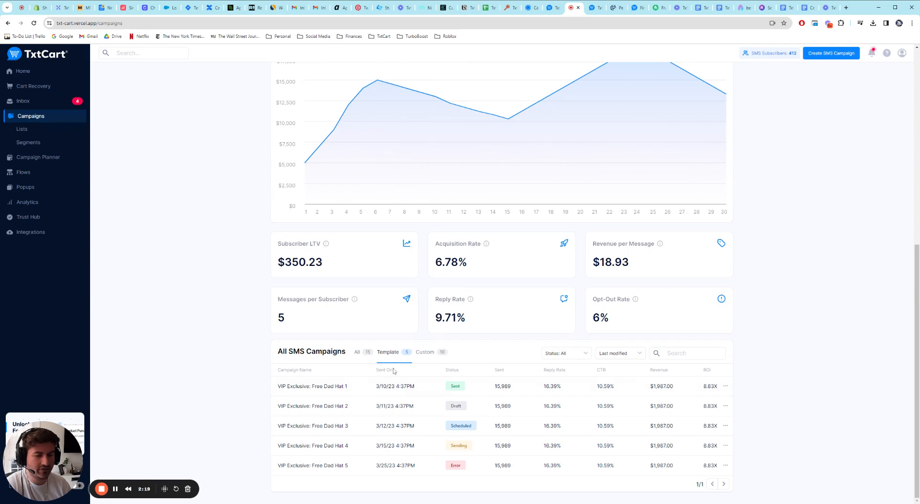
click(428, 354)
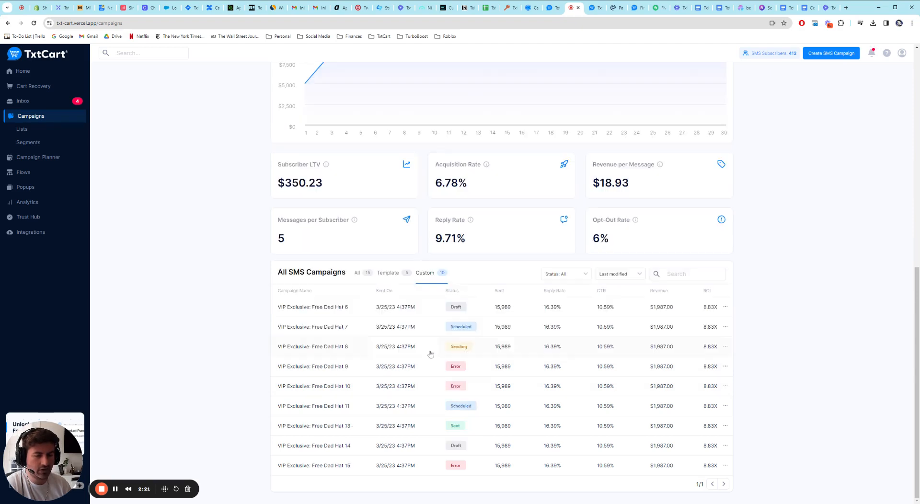
click(364, 275)
Step: Start a new SMS campaign and name it Test Name
scroll(772, 315, up, 10)
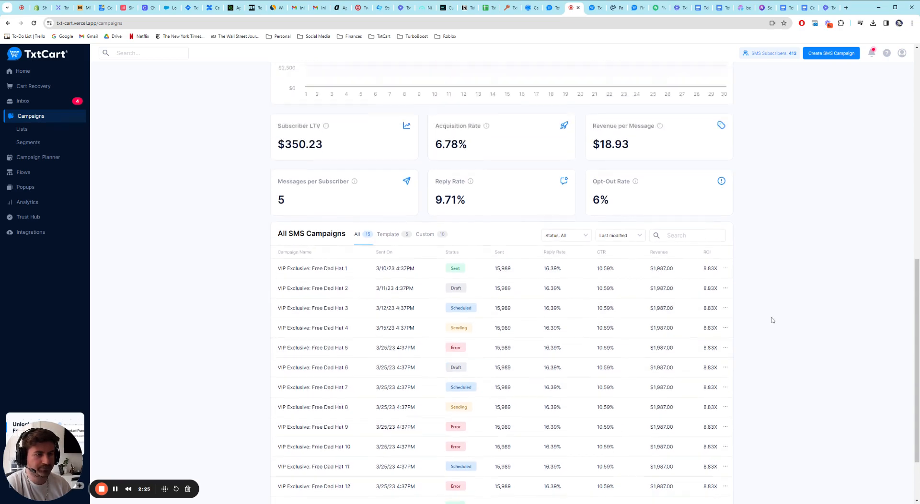
scroll(772, 319, up, 1)
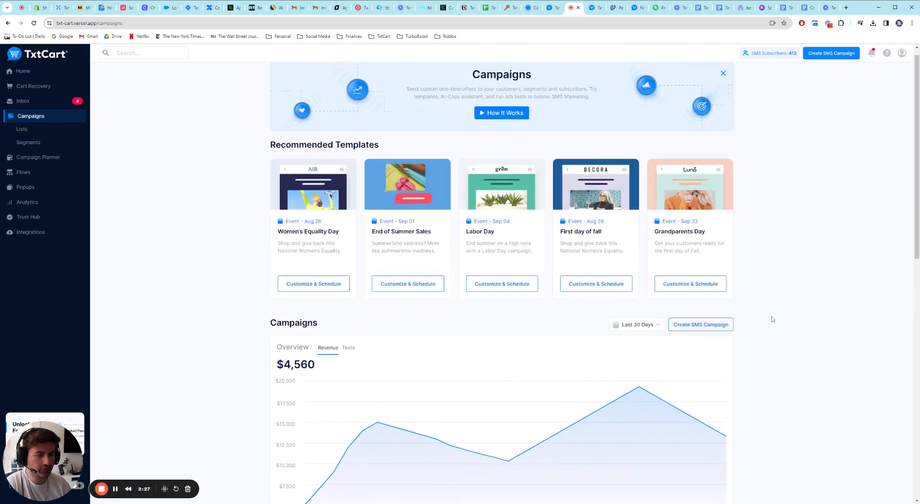
click(701, 324)
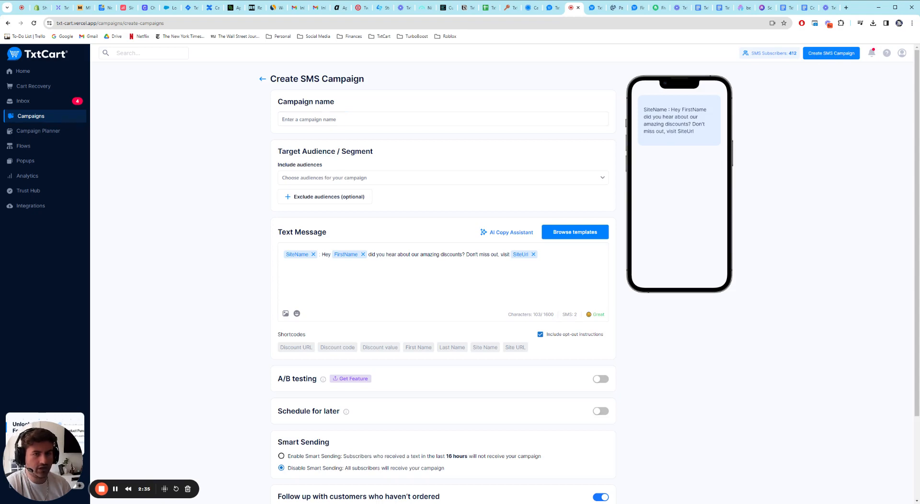
click(443, 120)
text(Test Name)
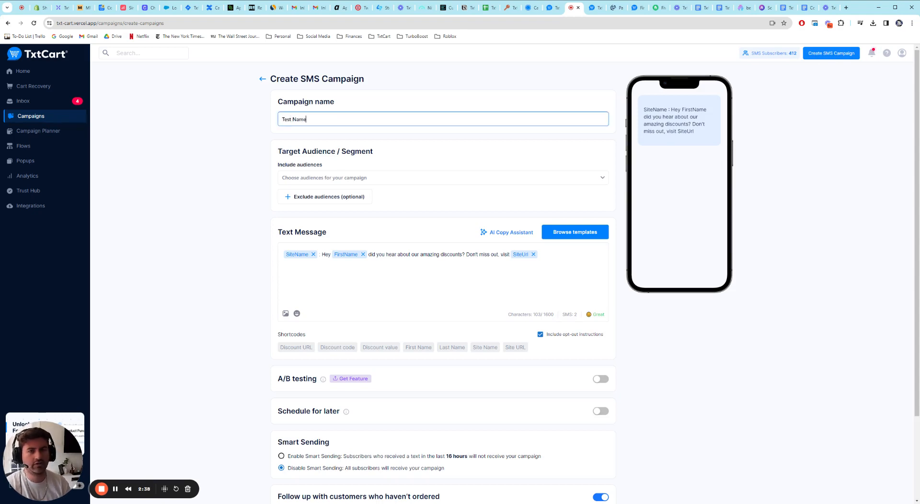
Step: Set the campaign's included audience to the 30+ days No Contact segment
scroll(301, 158, down, 2)
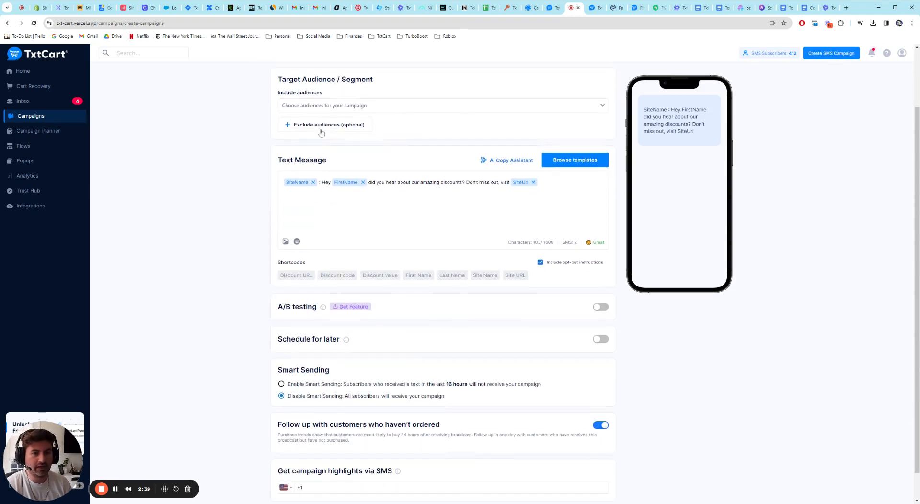
scroll(301, 158, up, 2)
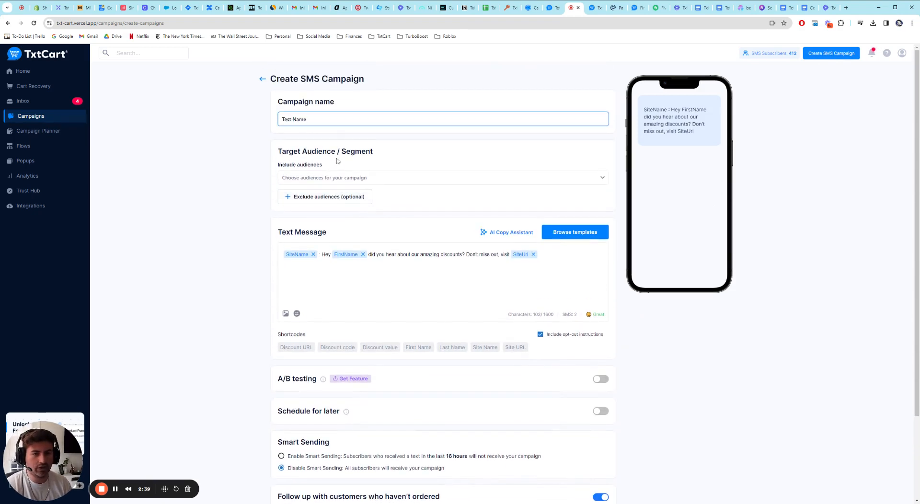
click(358, 178)
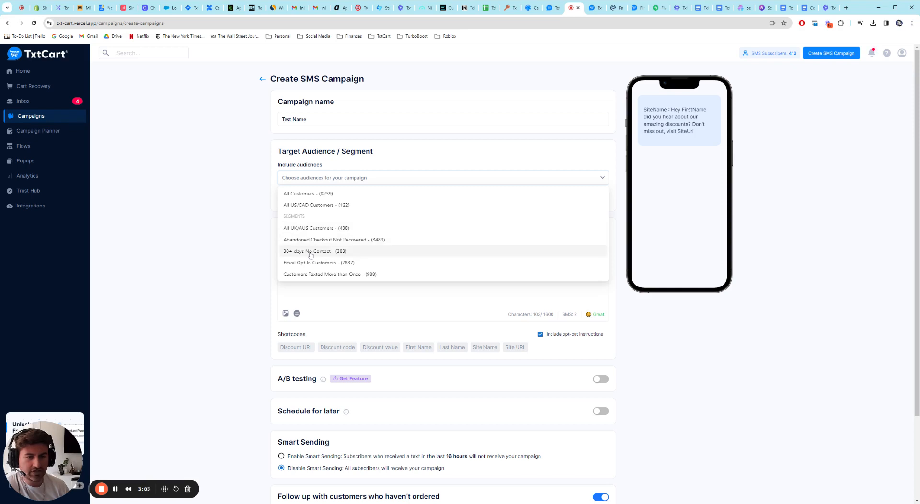
click(338, 253)
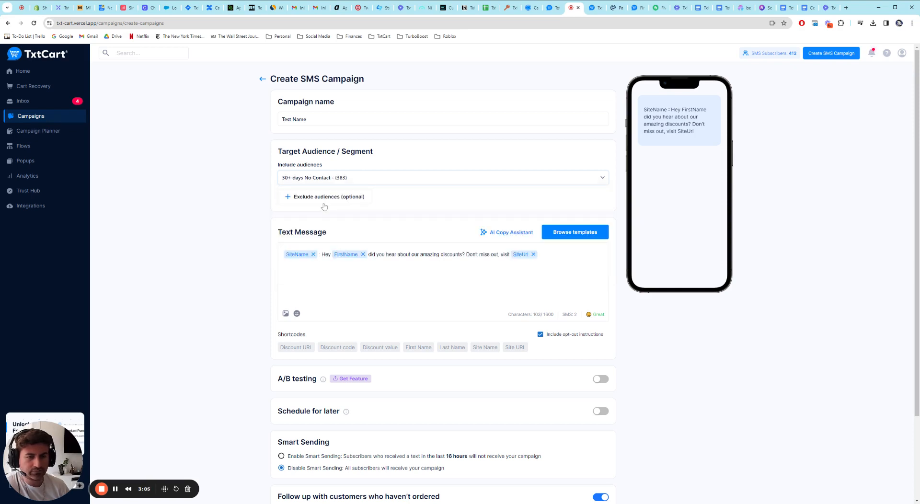
Step: Exclude the Email Opt In Customers segment from the campaign's target audience
click(323, 206)
click(335, 221)
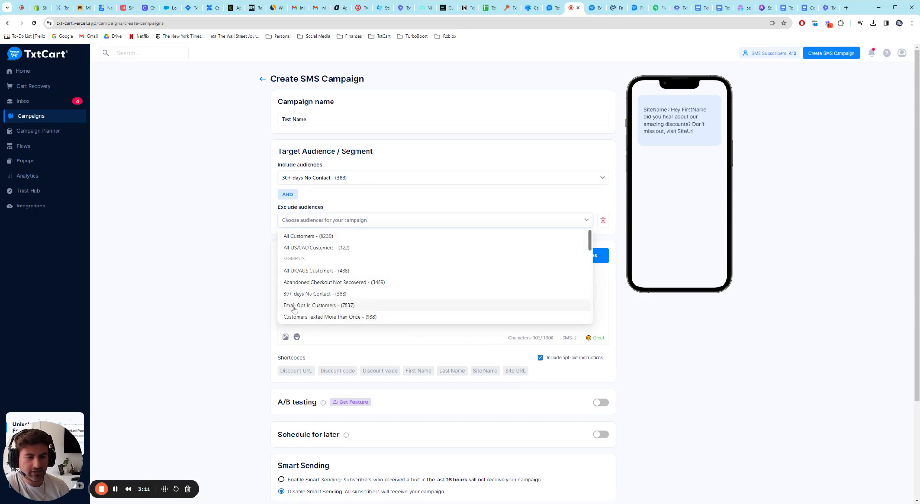
click(317, 305)
Step: Read the campaign's default text message and look through the message templates without loading one
scroll(228, 273, down, 3)
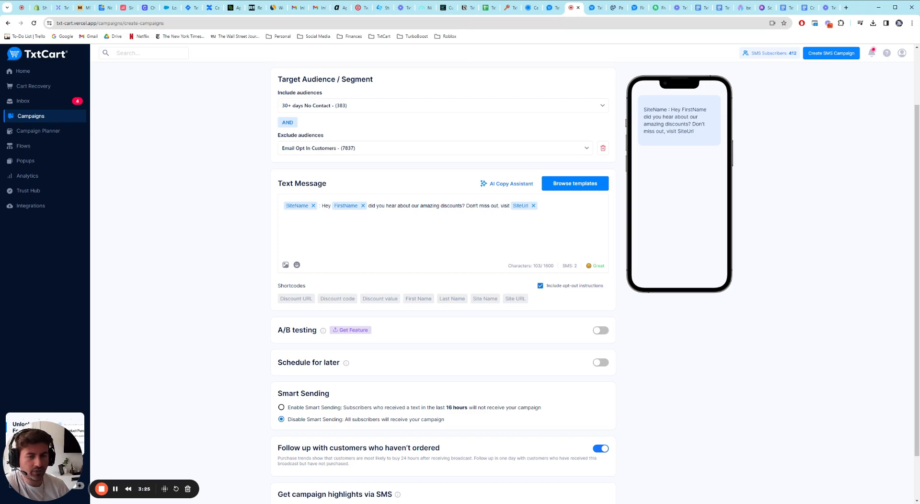
drag(322, 206, 529, 207)
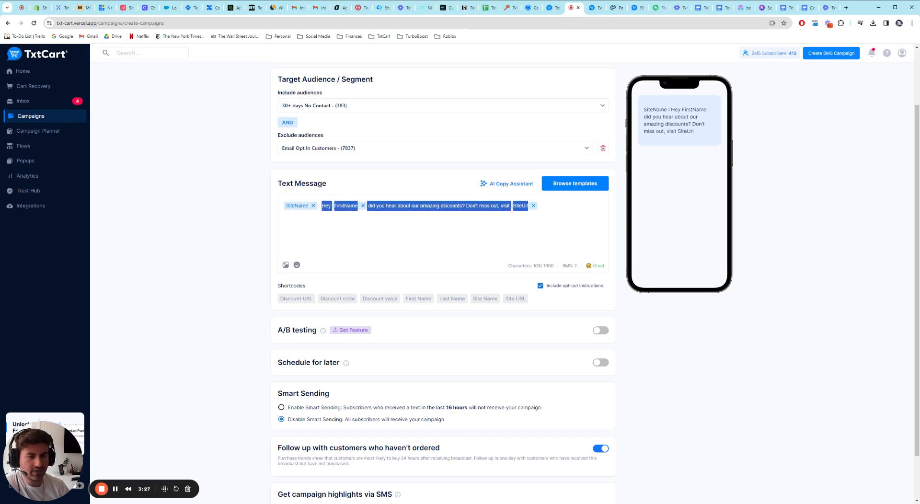
click(396, 206)
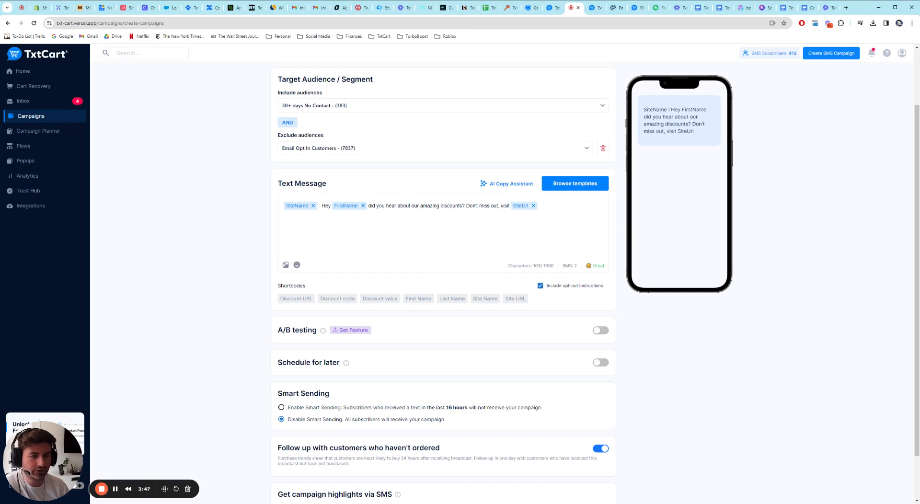
scroll(410, 206, down, 1)
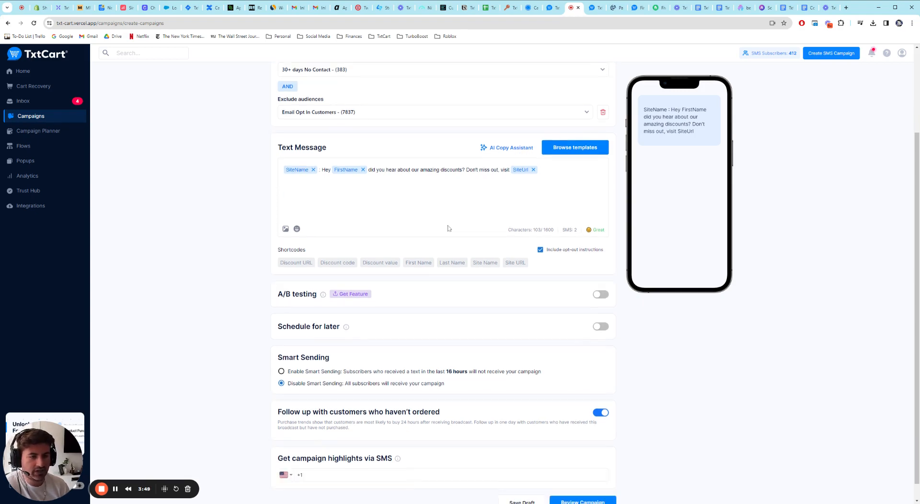
click(575, 148)
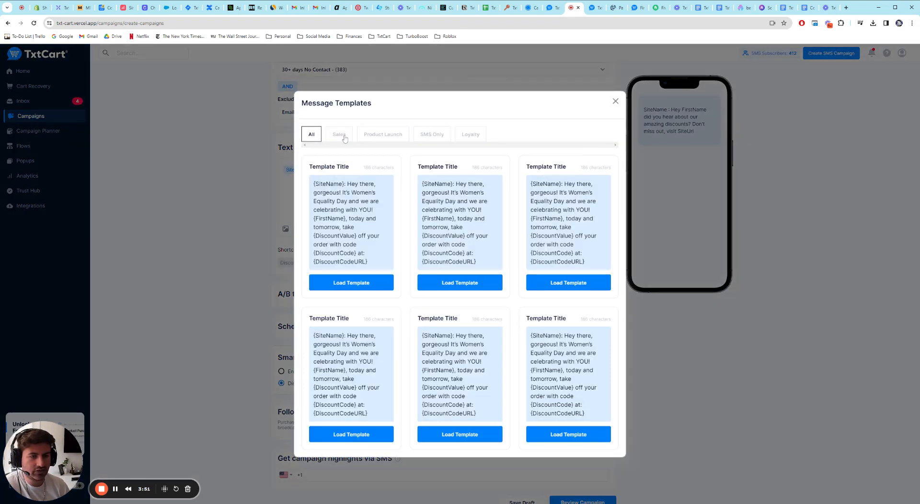
click(616, 102)
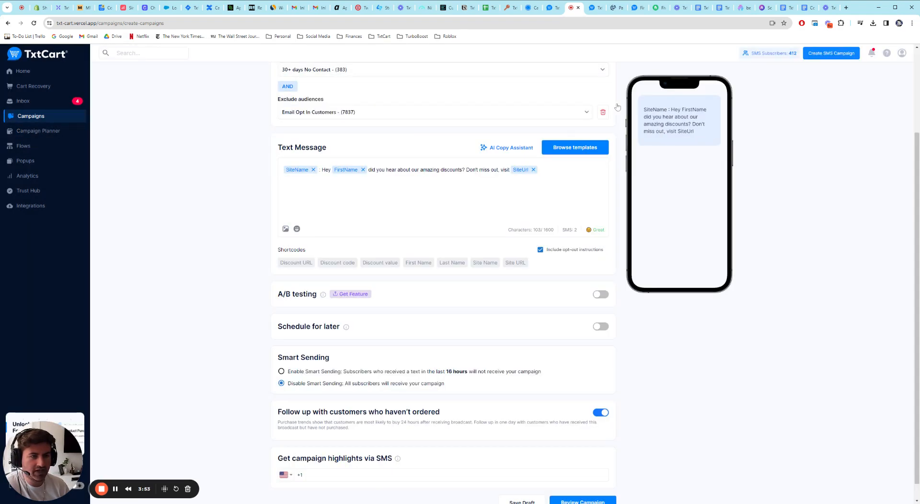
Step: Examine the A/B testing option of the campaign
scroll(443, 283, down, 1)
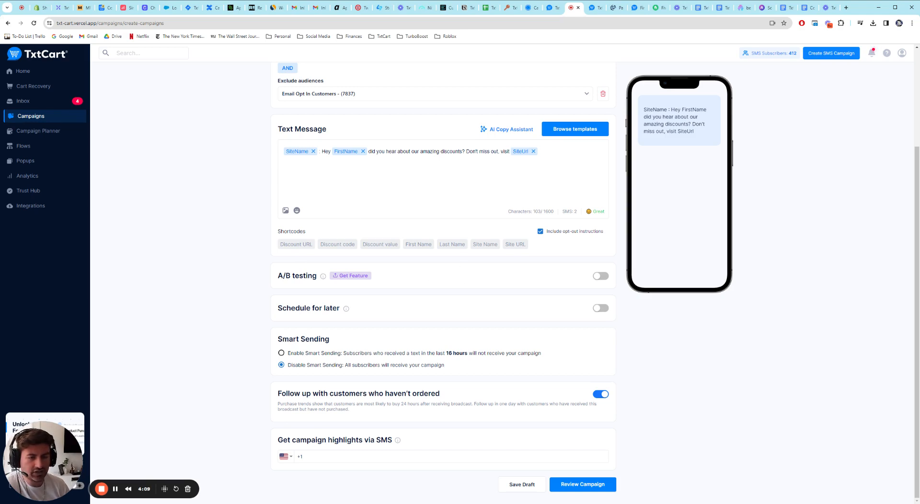
drag(278, 276, 321, 277)
click(272, 275)
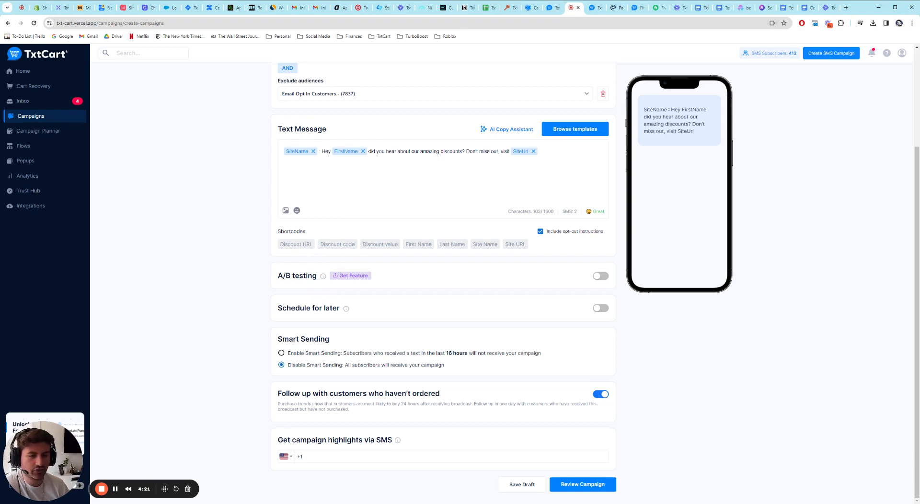
Step: Schedule the campaign for 03/14/2024 at 03:00 PM and turn off sending based on the subscriber's timezone
click(601, 308)
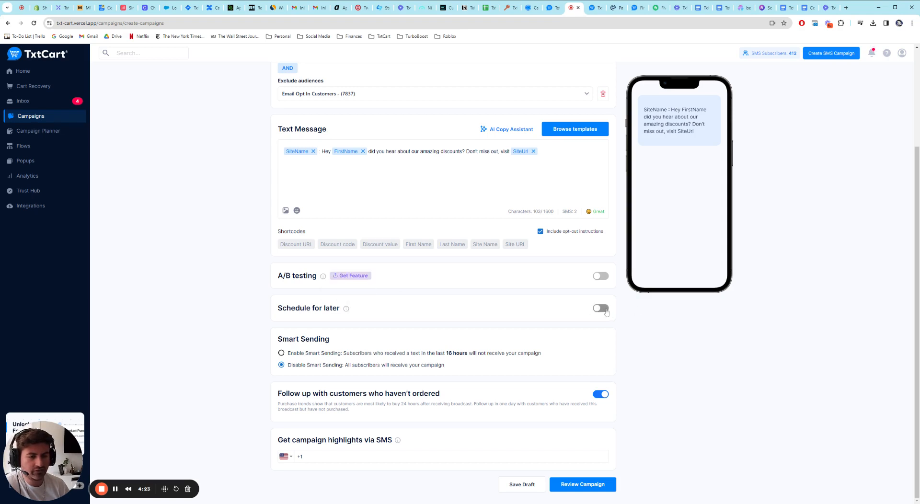
scroll(501, 298, down, 1)
click(355, 302)
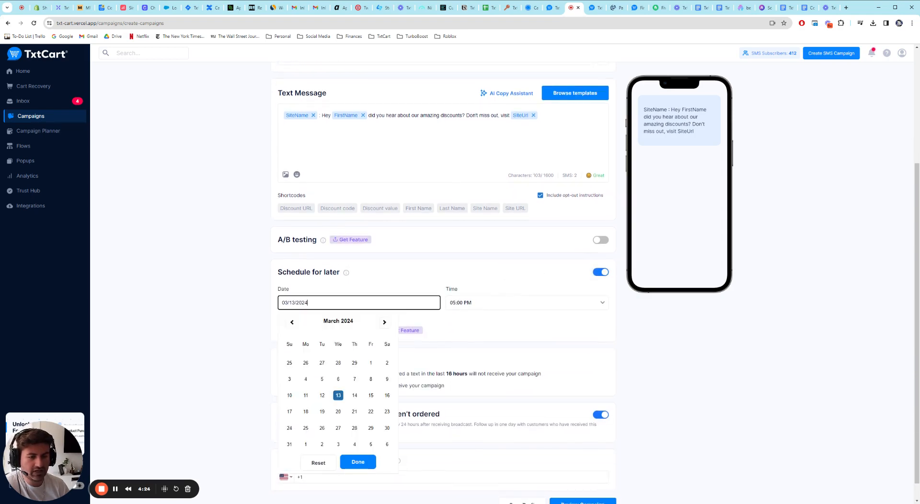
click(355, 396)
click(483, 303)
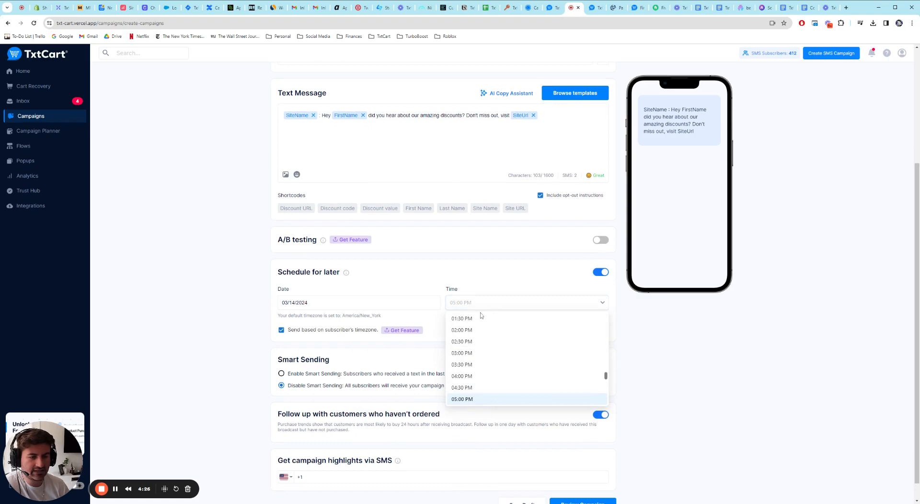
click(468, 355)
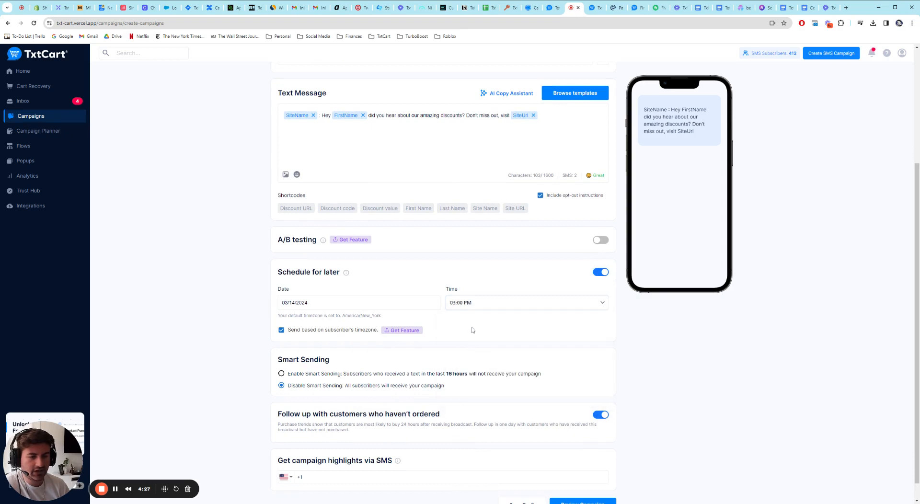
click(281, 330)
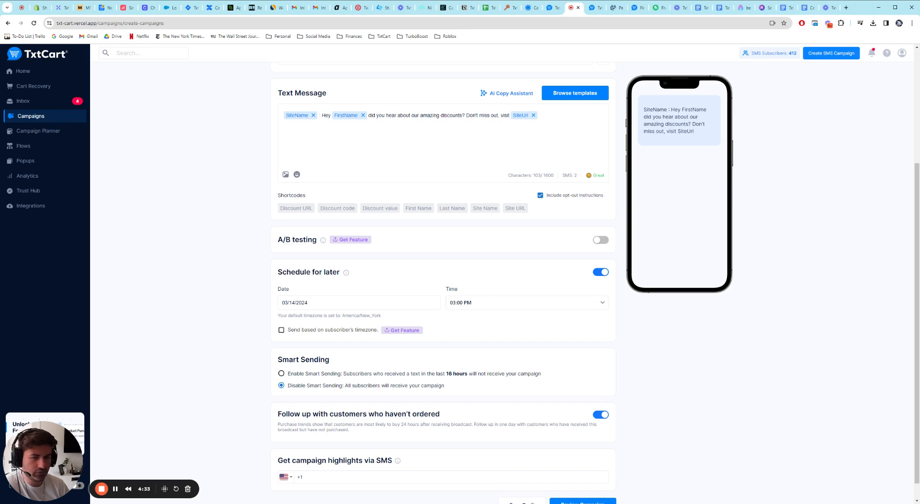
Step: Set the campaign's scheduled date to 04/01/2024 and its time to 01:30 PM
click(355, 303)
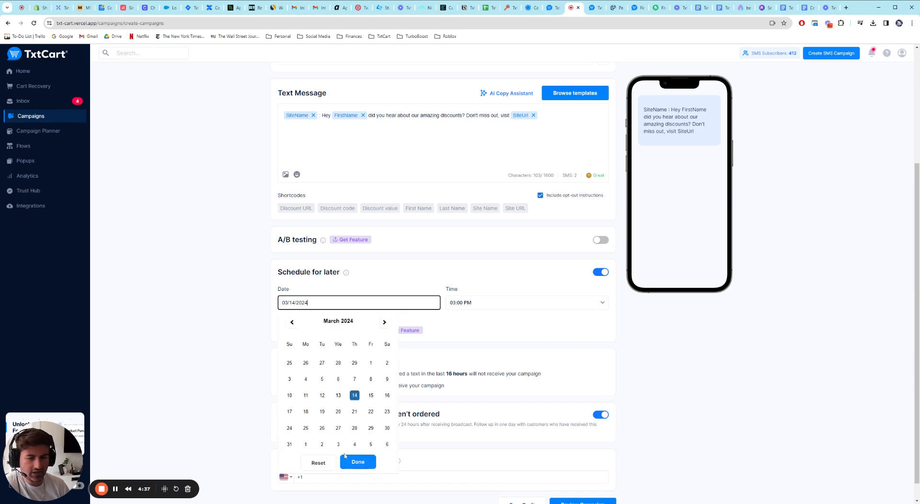
click(306, 445)
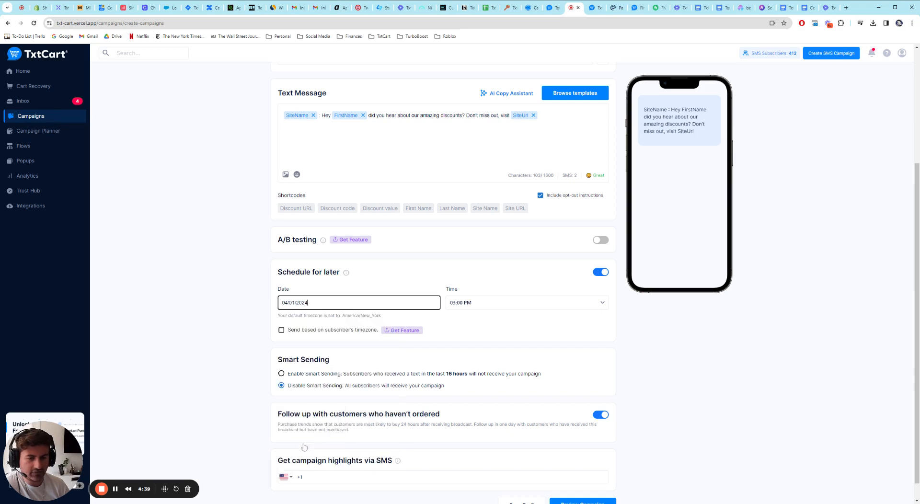
click(471, 344)
click(472, 306)
click(467, 344)
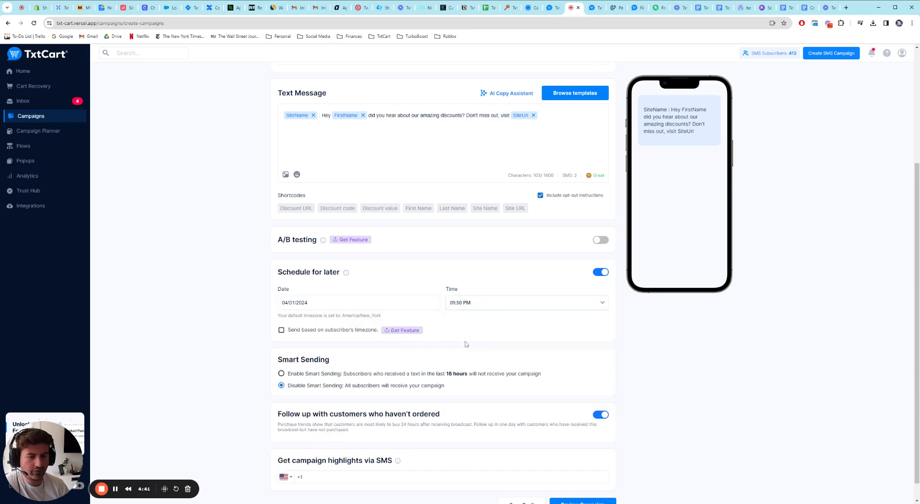
Step: Open the campaign for review and find the Campaign Data summary in its overview
scroll(245, 314, down, 1)
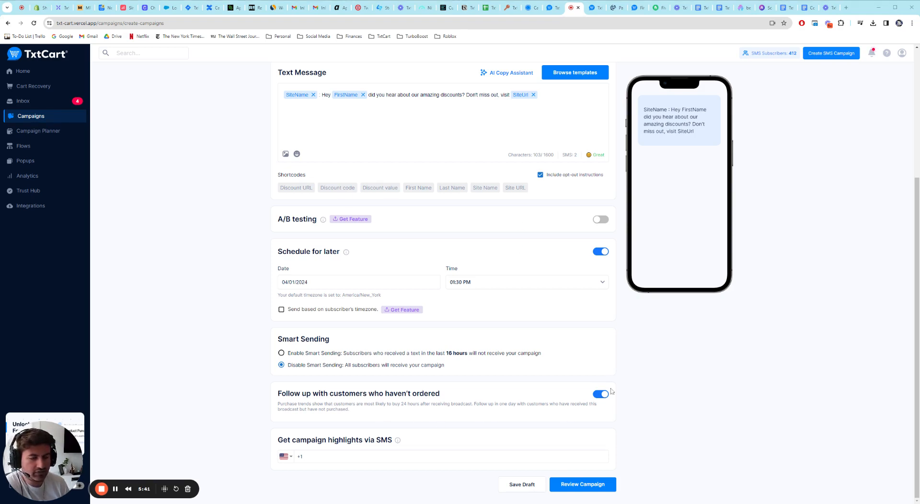
click(583, 484)
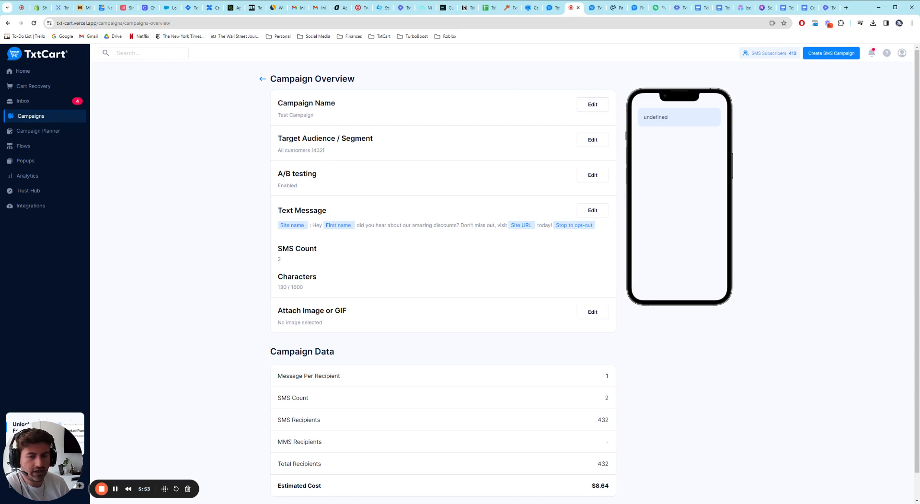
scroll(365, 194, down, 1)
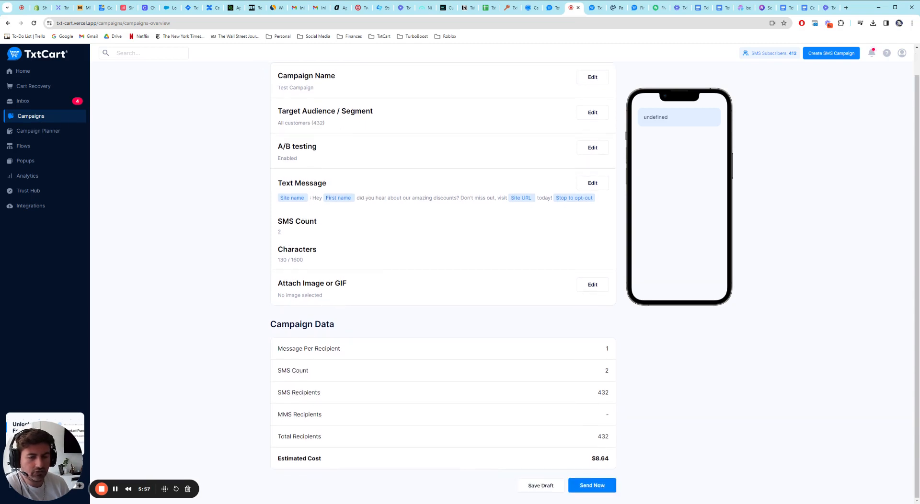
drag(271, 325, 359, 323)
click(369, 322)
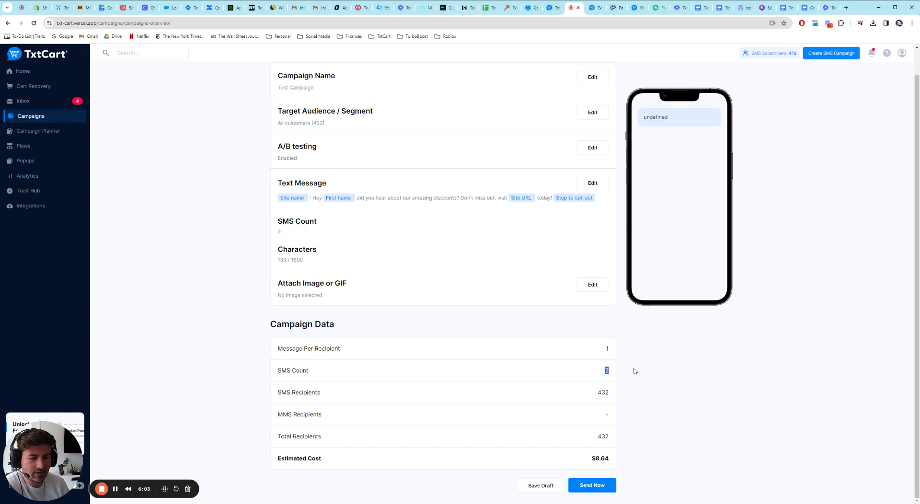
Step: Check the SMS recipients and estimated cost in the Campaign Data, and return to the campaign form
double_click(603, 394)
click(637, 392)
drag(592, 459, 607, 459)
click(639, 454)
click(614, 460)
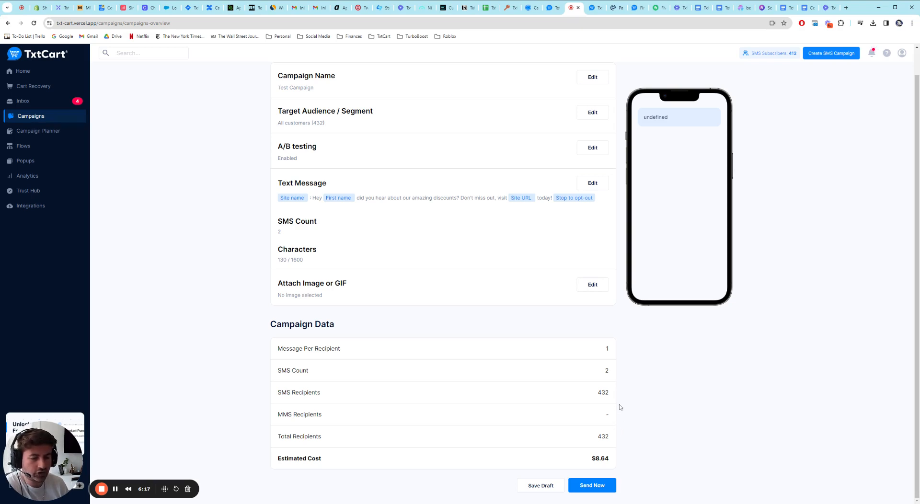
scroll(618, 387, up, 1)
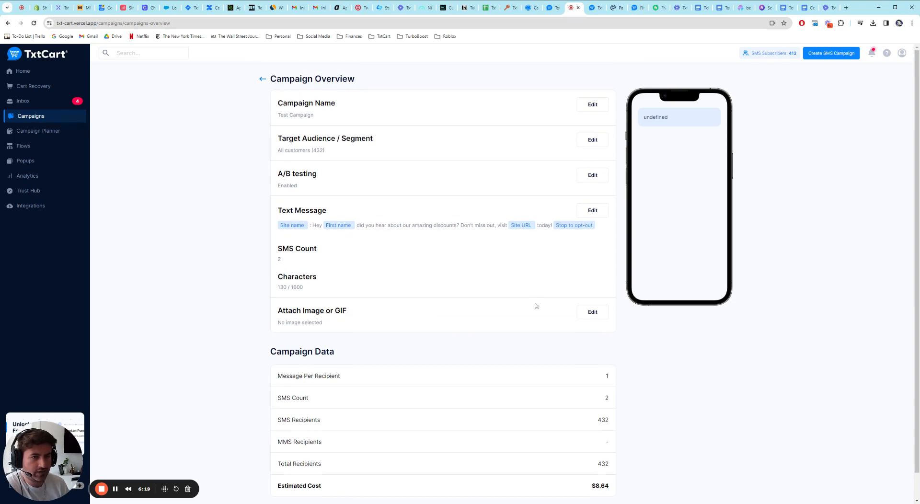
click(263, 80)
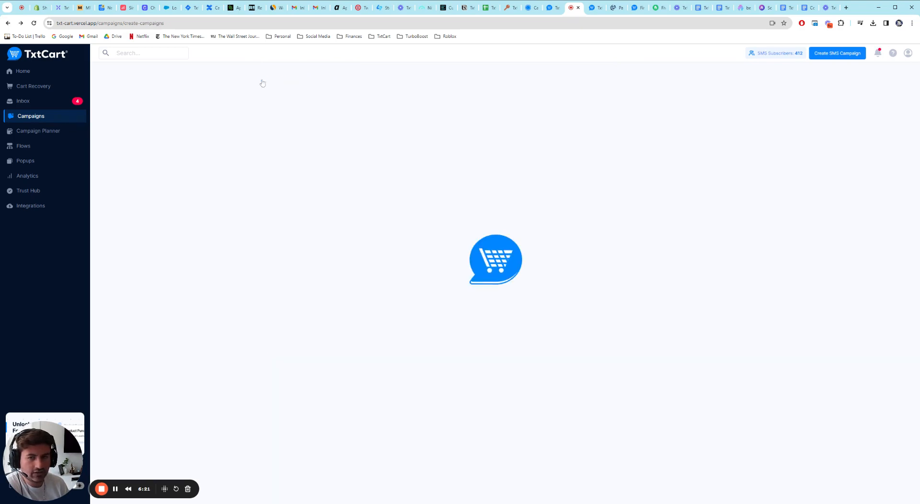